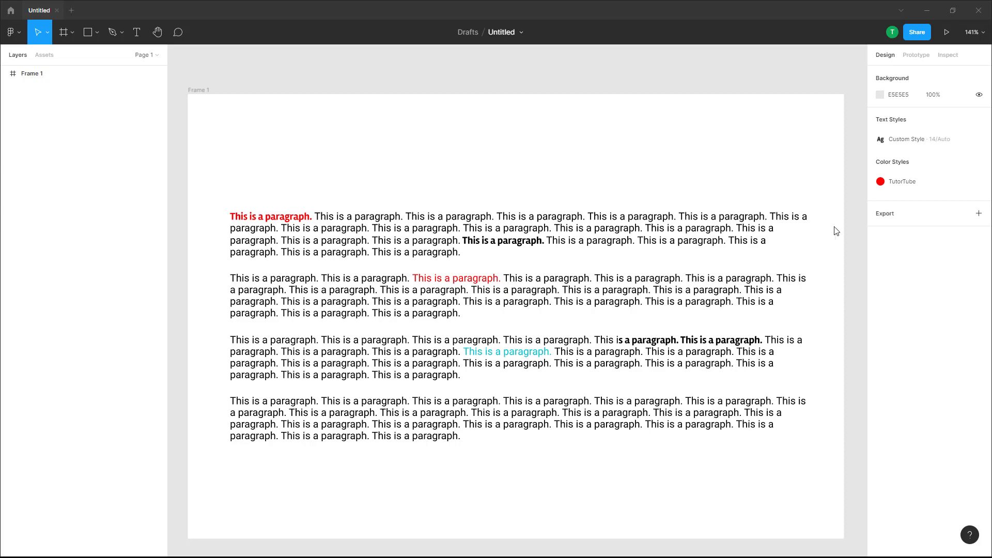
# Step: Bold a few words in the first line of the second 'This is a paragraph.' block
pyautogui.click(546, 235)
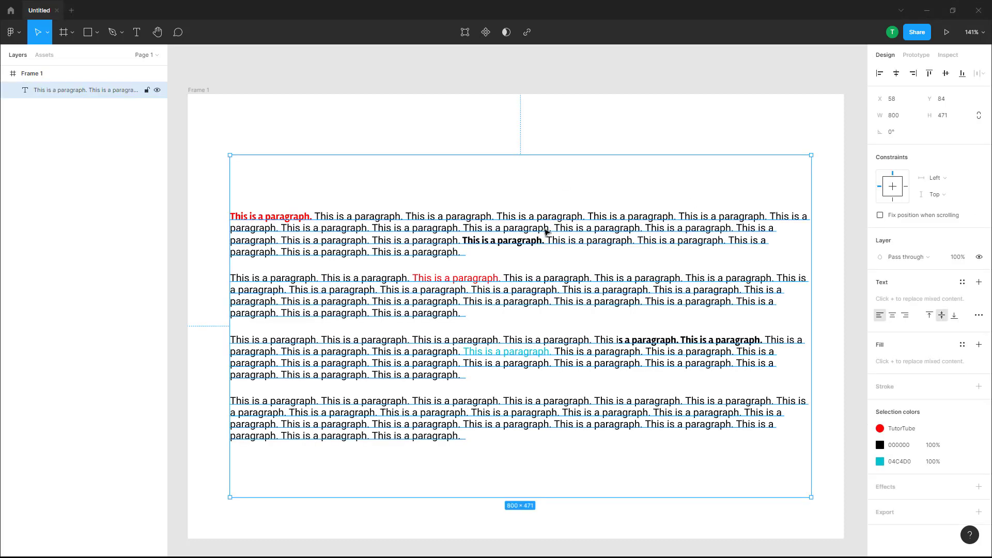
pyautogui.doubleClick(571, 285)
pyautogui.moveTo(549, 278); pyautogui.dragTo(627, 278)
pyautogui.hotkey('ctrl', 'b')
pyautogui.press('Escape')
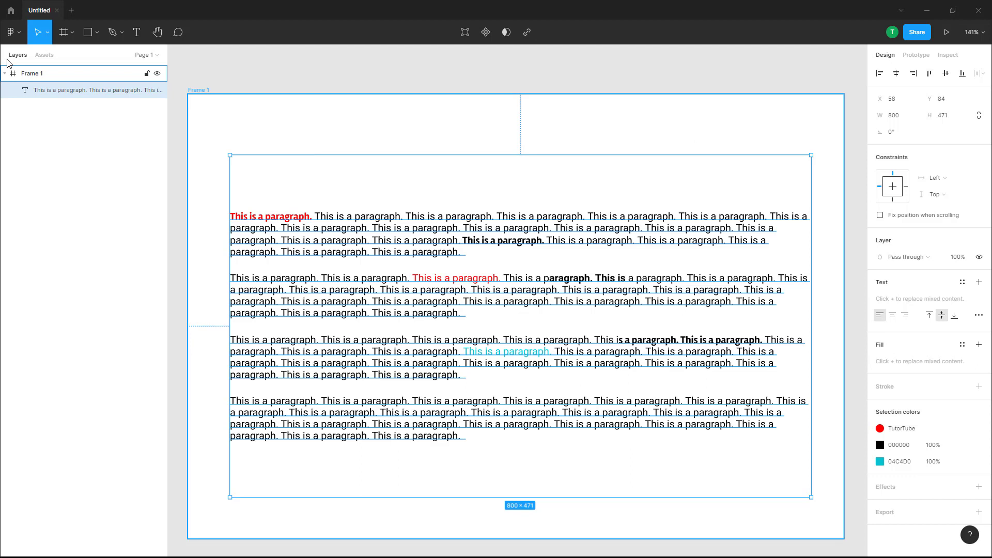
# Step: Open Show version history from the main menu's File submenu, listing the current version and three autosaves
pyautogui.click(11, 33)
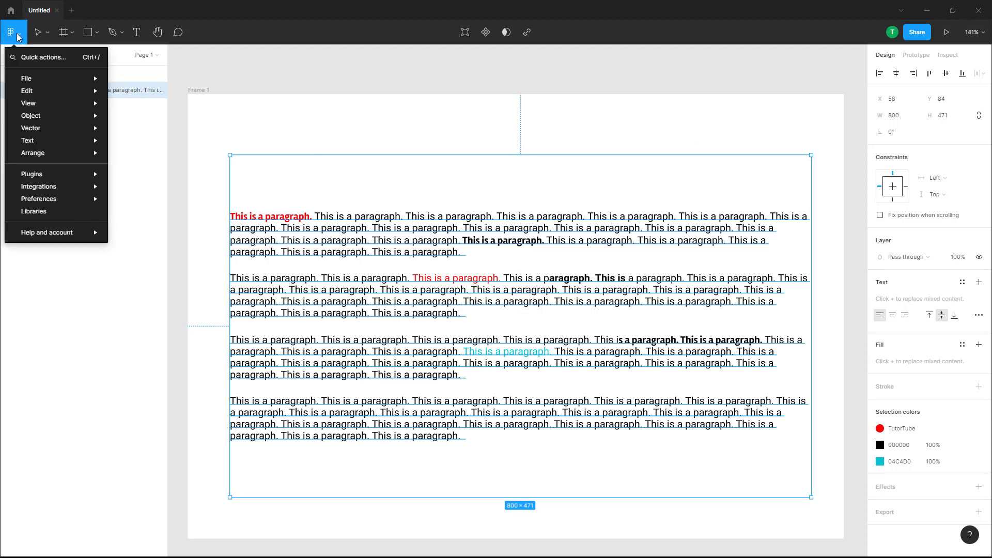
pyautogui.moveTo(27, 79)
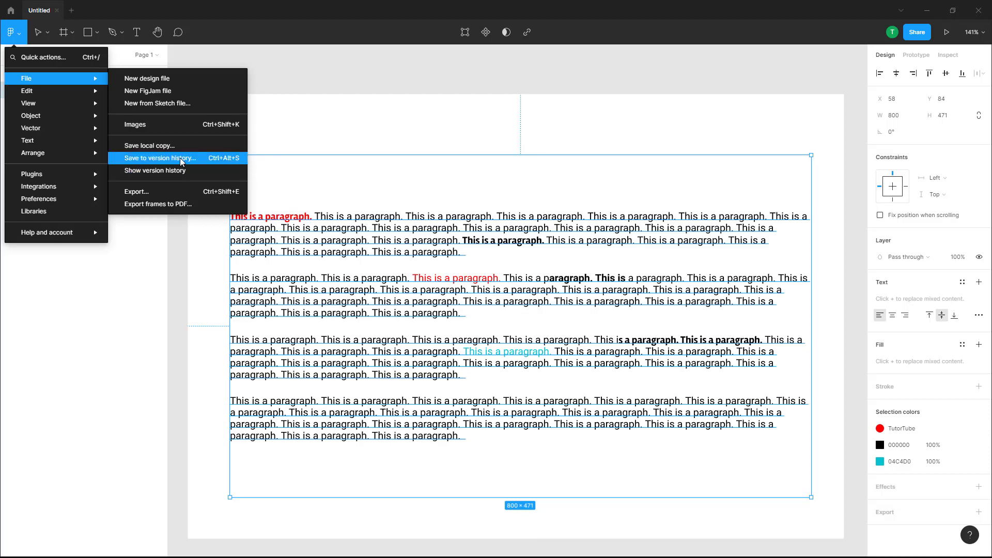
pyautogui.click(131, 174)
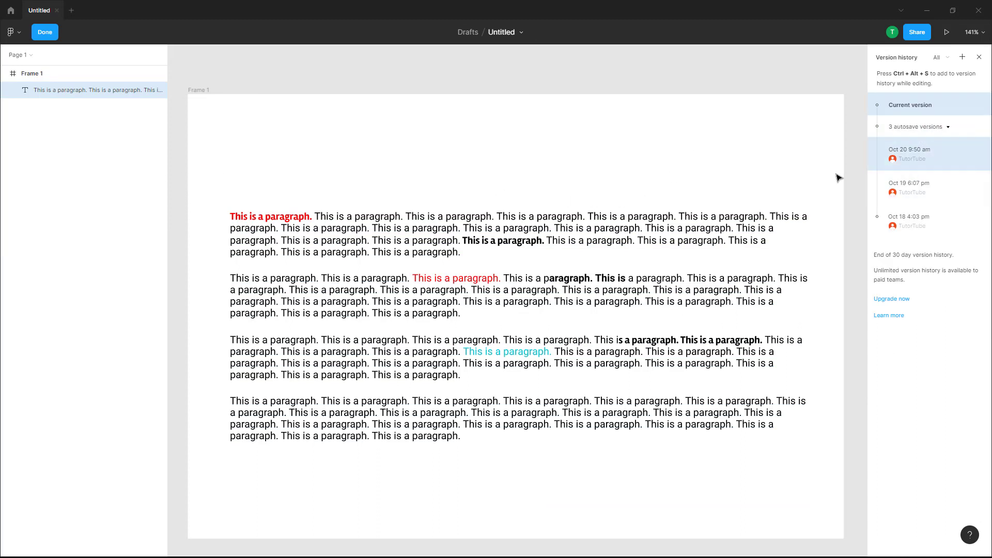
# Step: Preview the Oct 20, Oct 19 and Oct 18 autosaves, then return to the current editable version
pyautogui.click(926, 157)
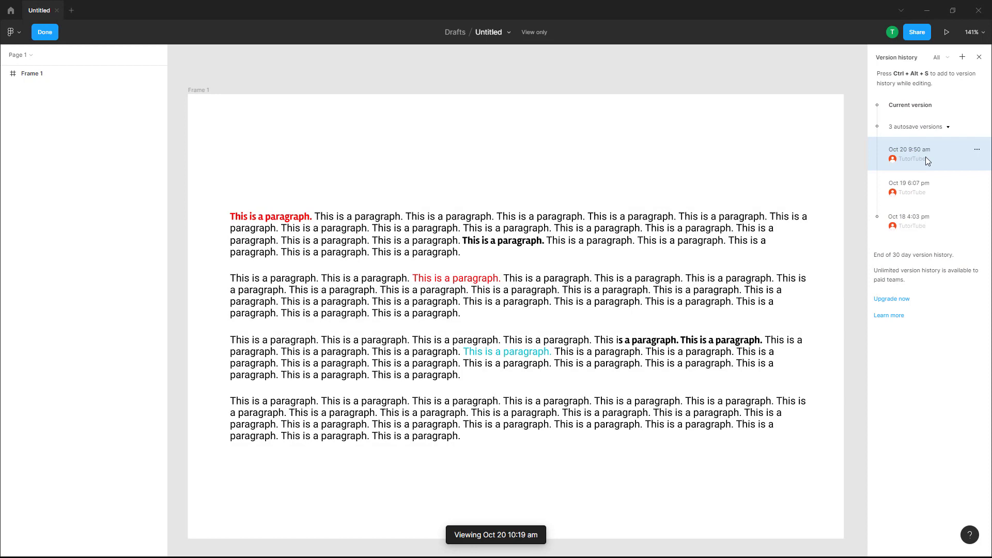
pyautogui.click(907, 194)
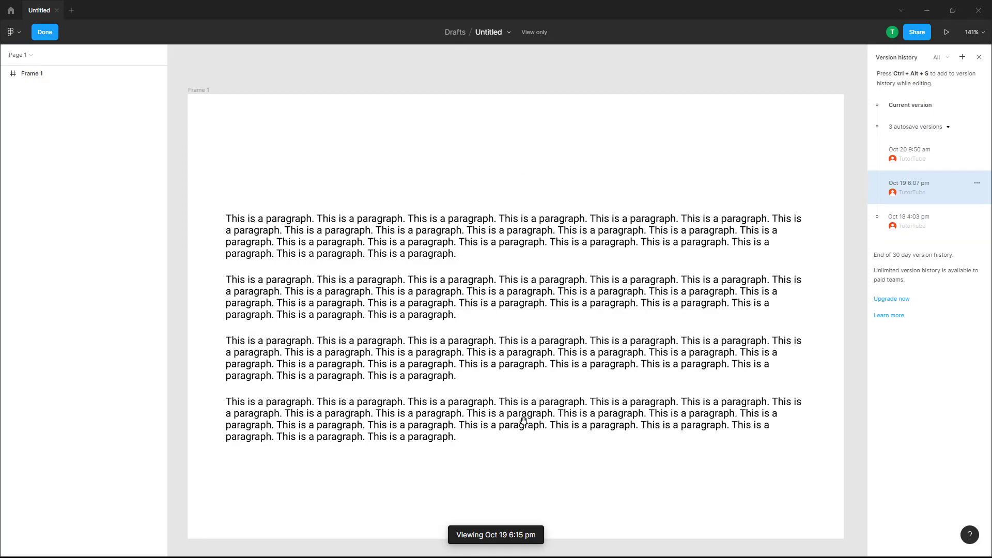
pyautogui.click(905, 221)
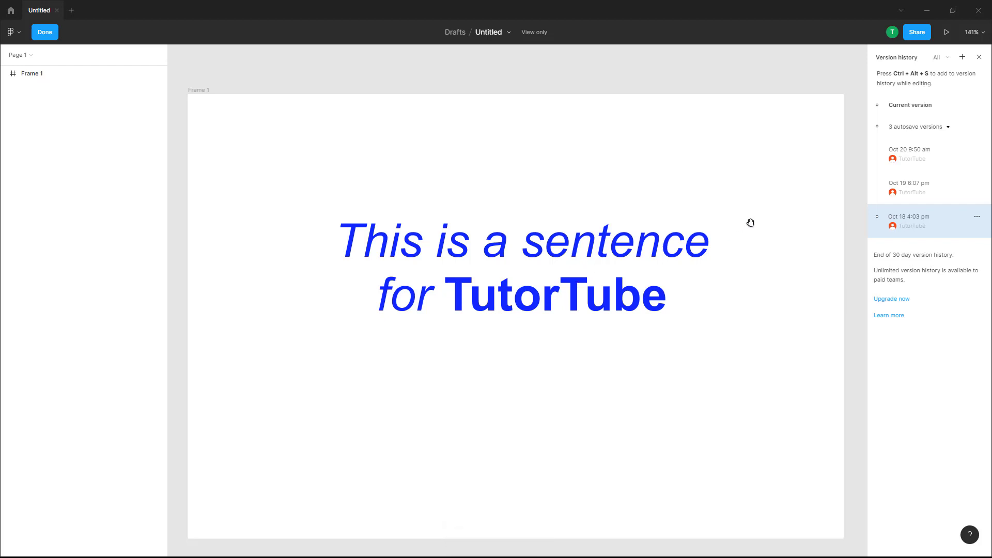
pyautogui.click(923, 190)
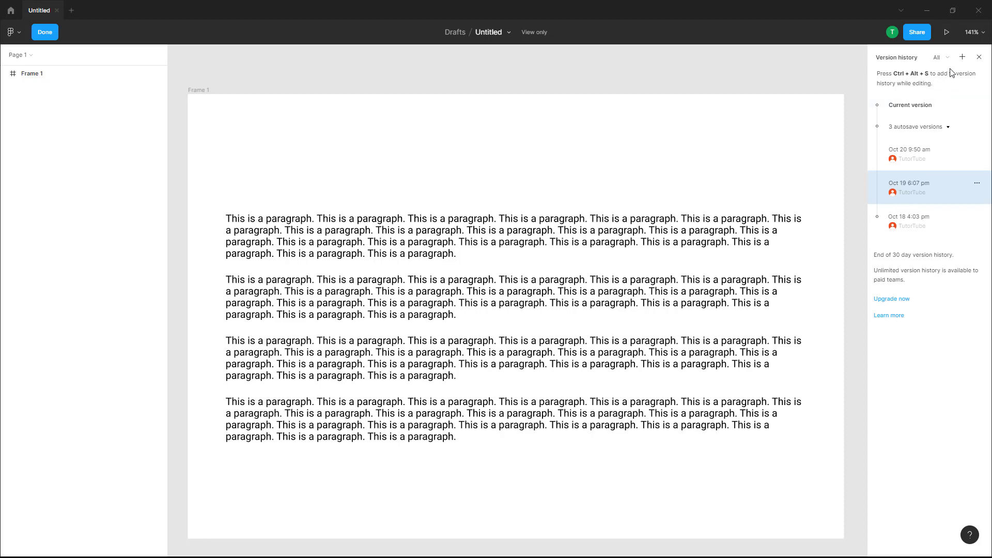
pyautogui.click(913, 148)
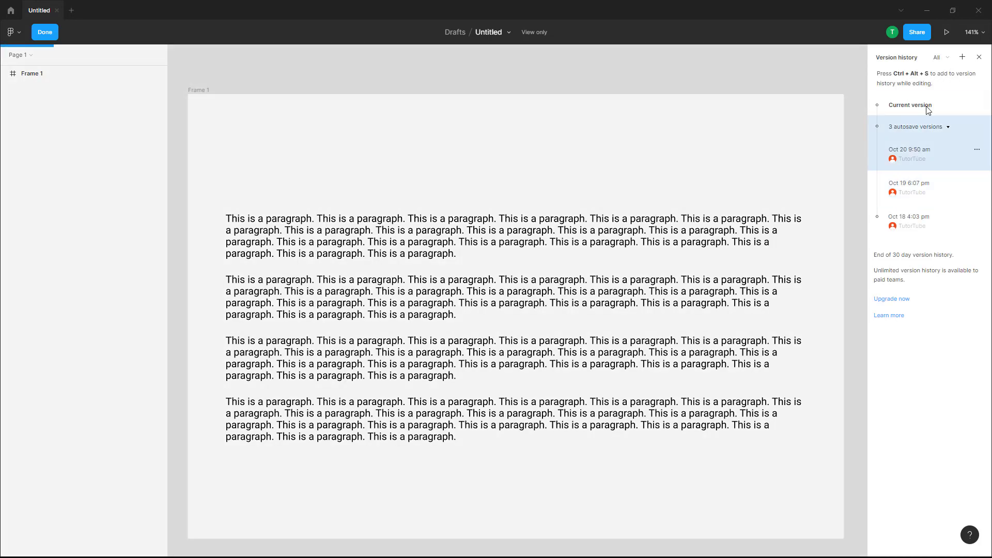
pyautogui.click(979, 57)
pyautogui.press('Escape')
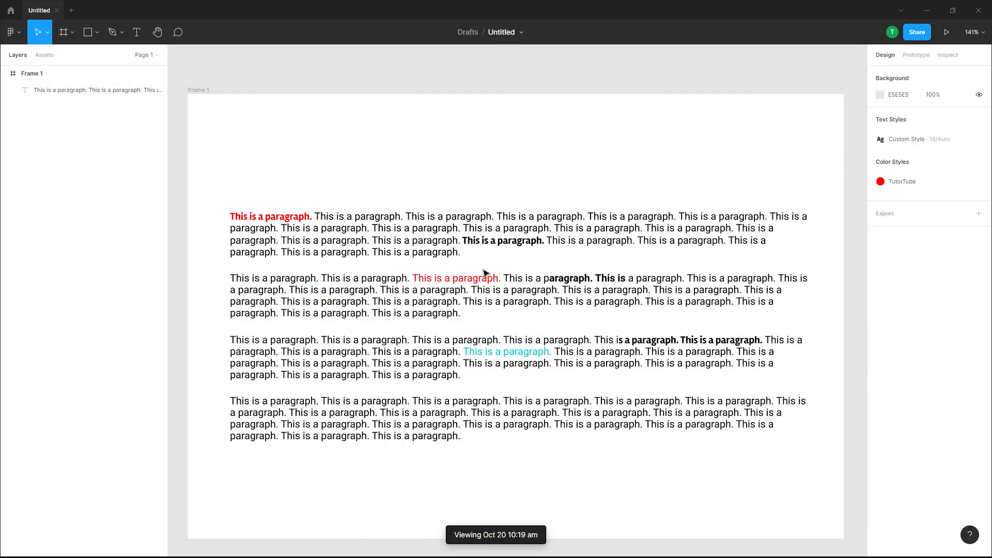
# Step: Make the whole second paragraph bold
pyautogui.doubleClick(488, 319)
pyautogui.moveTo(476, 315); pyautogui.dragTo(217, 281)
pyautogui.hotkey('ctrl', 'b')
pyautogui.click(403, 159)
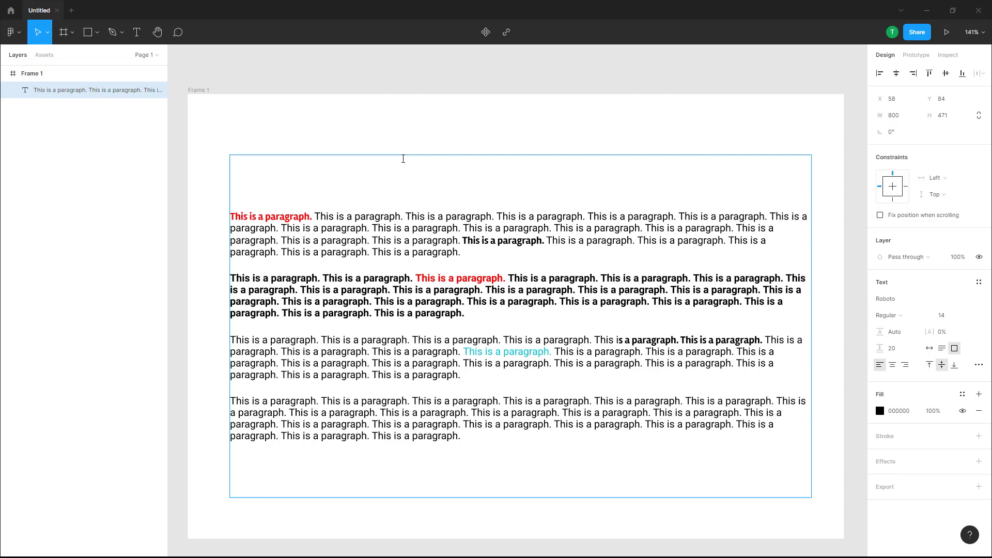
# Step: Save the current state to version history with the title 'dfgdfgf'
pyautogui.click(14, 32)
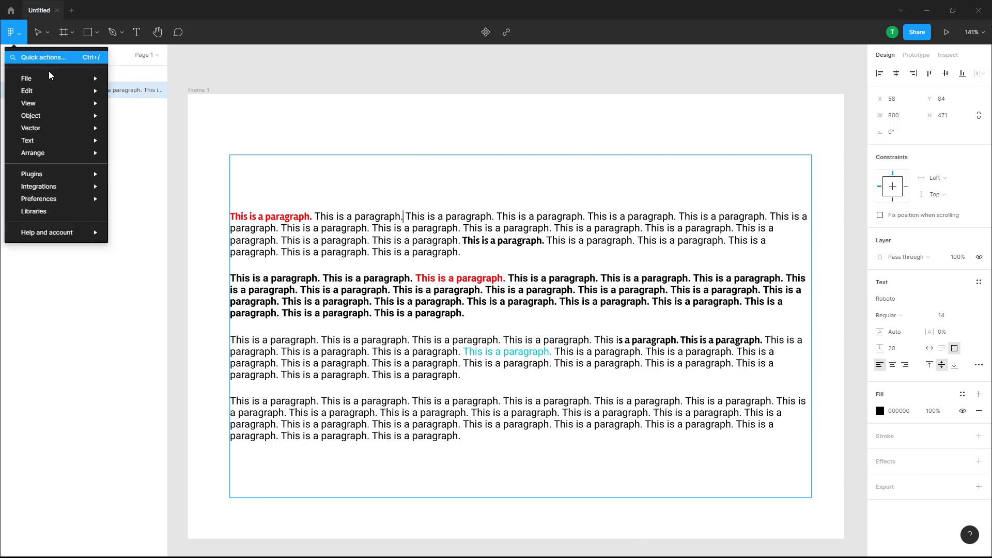
pyautogui.moveTo(66, 83)
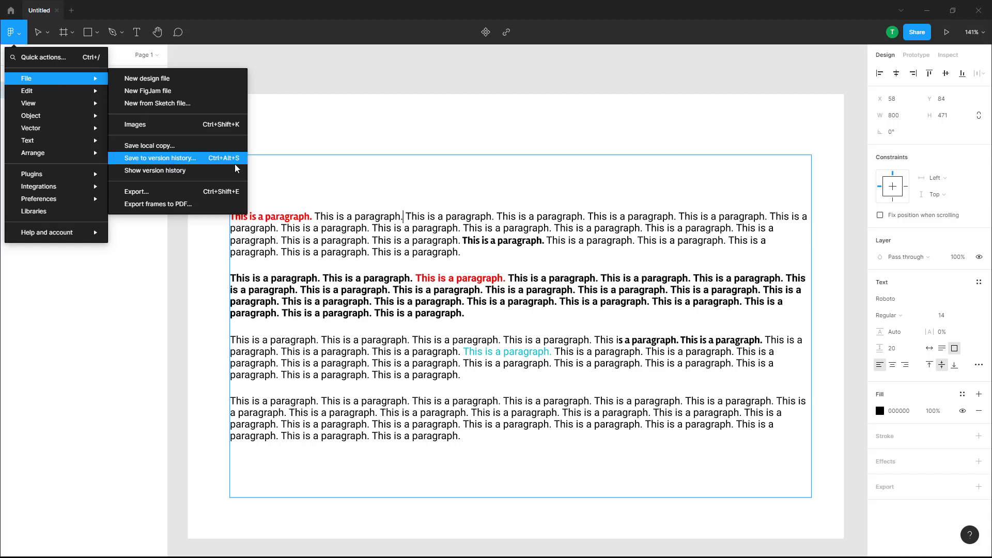
pyautogui.click(171, 163)
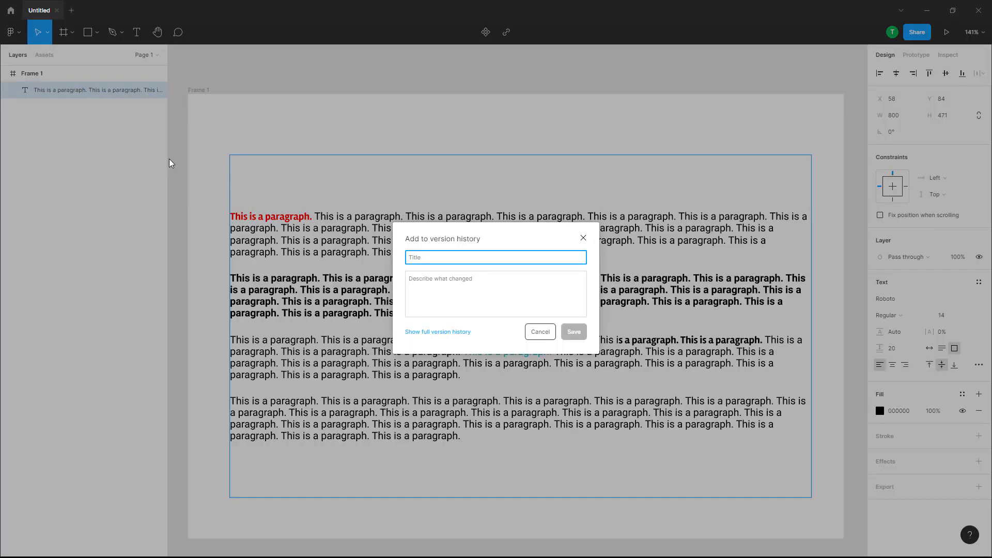
pyautogui.write('dfgdfgf')
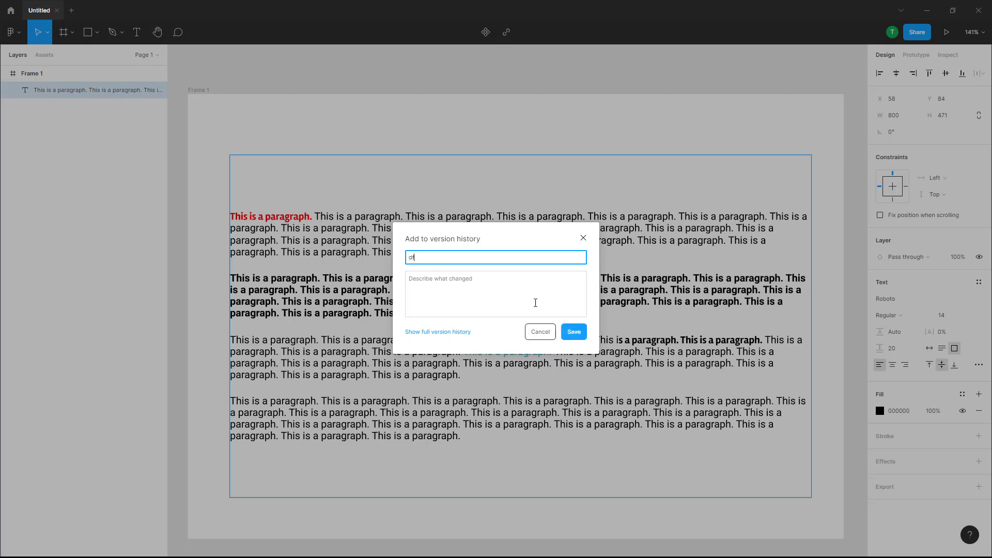
pyautogui.click(575, 333)
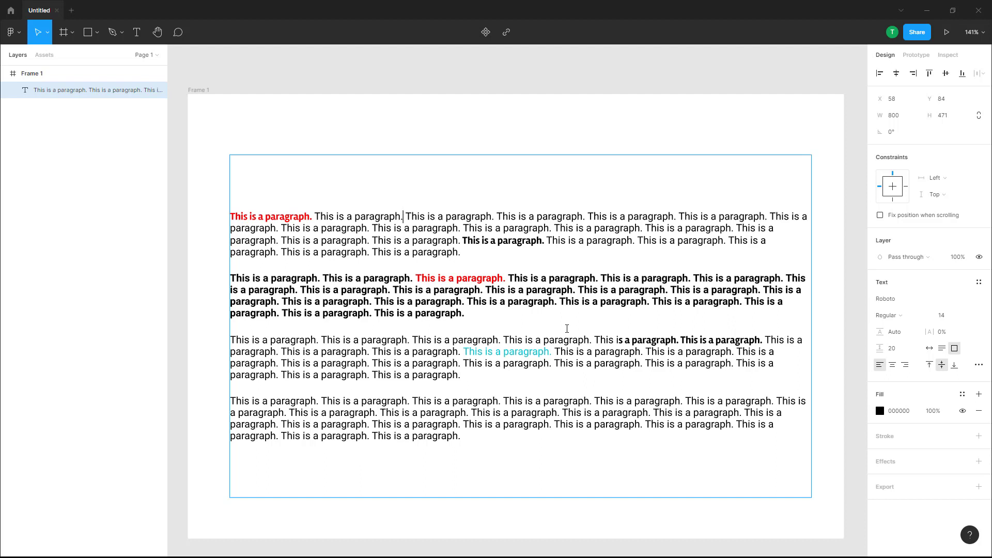
# Step: Reopen version history and preview the dfgdfgf, Oct 20 and Oct 18 versions
pyautogui.click(12, 32)
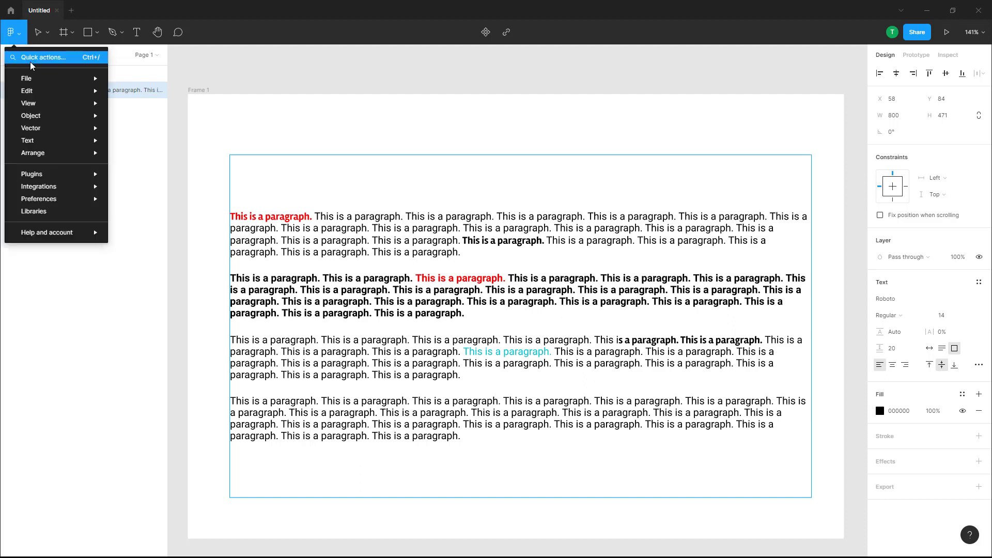
pyautogui.moveTo(35, 81)
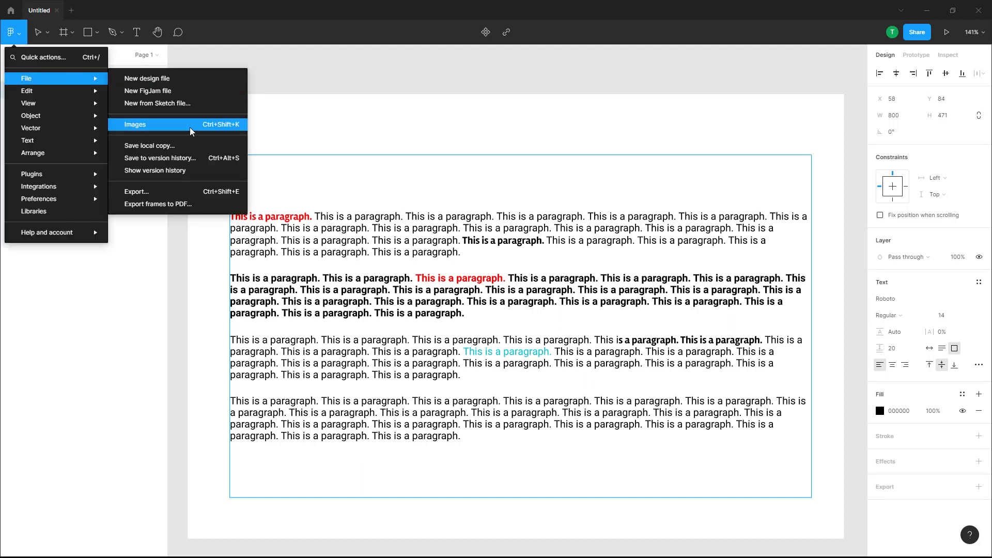
pyautogui.click(175, 170)
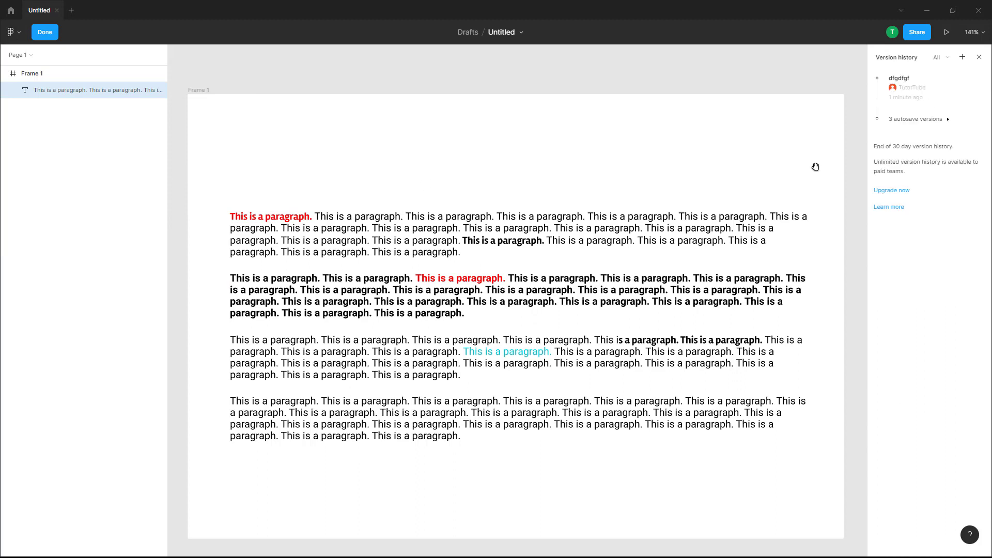
pyautogui.click(908, 86)
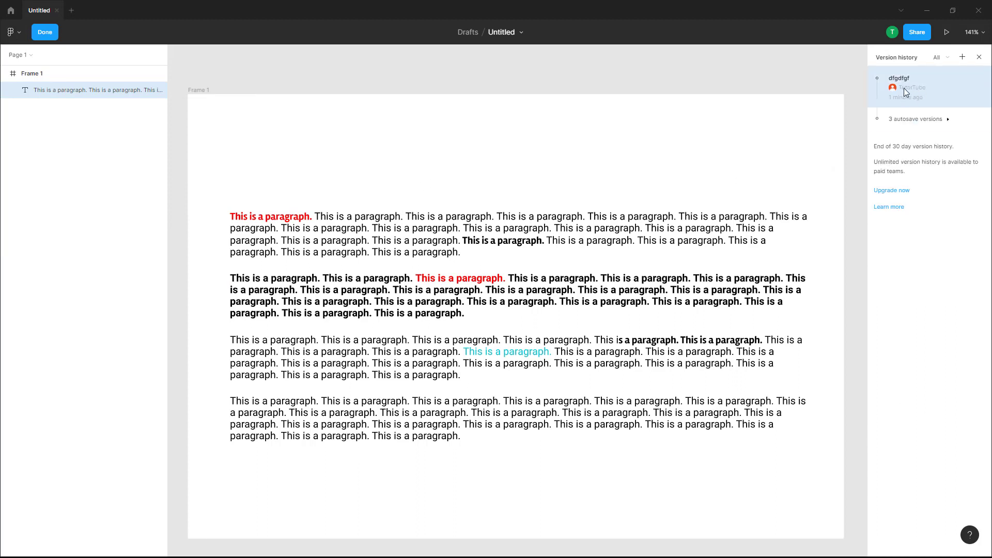
pyautogui.click(952, 124)
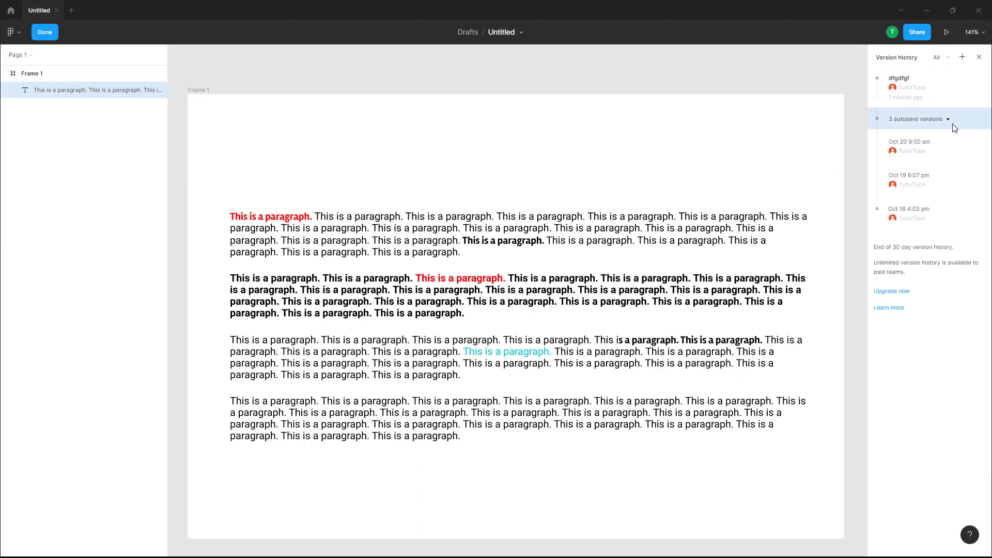
pyautogui.click(944, 155)
pyautogui.click(936, 207)
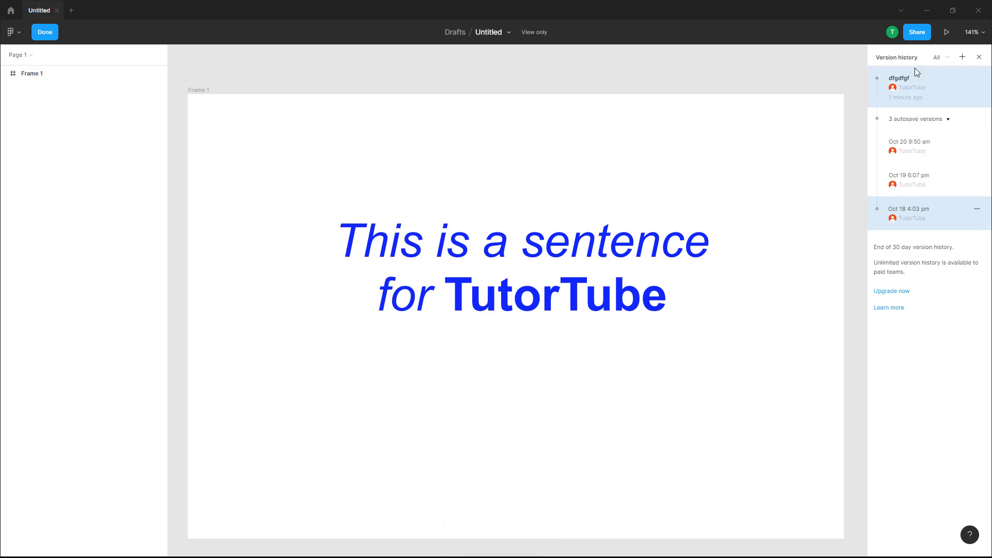
pyautogui.click(948, 58)
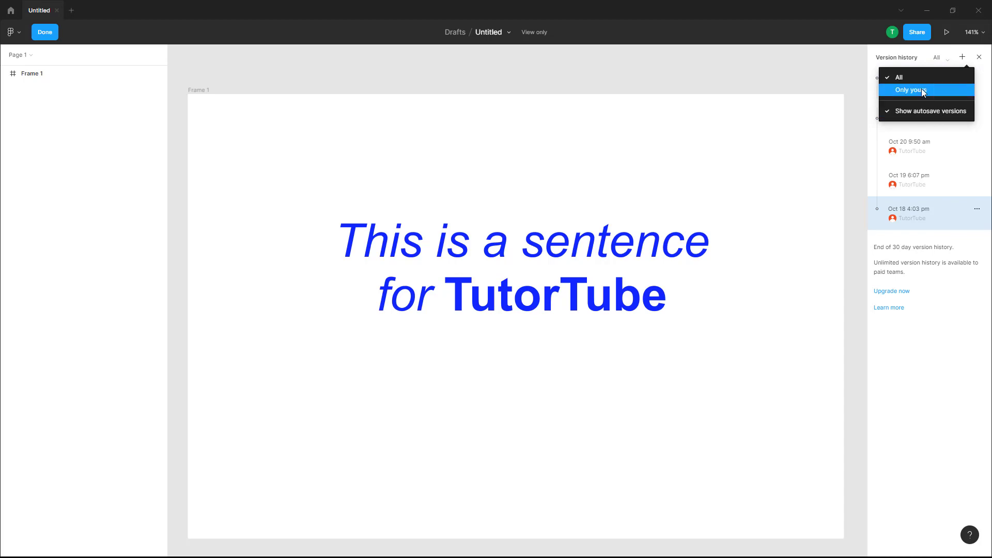
pyautogui.click(967, 151)
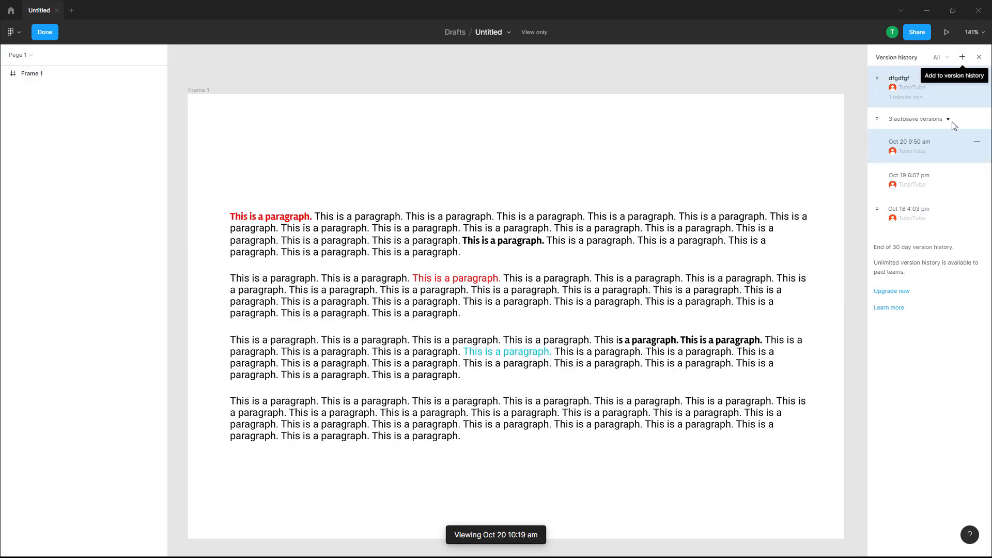
pyautogui.click(928, 217)
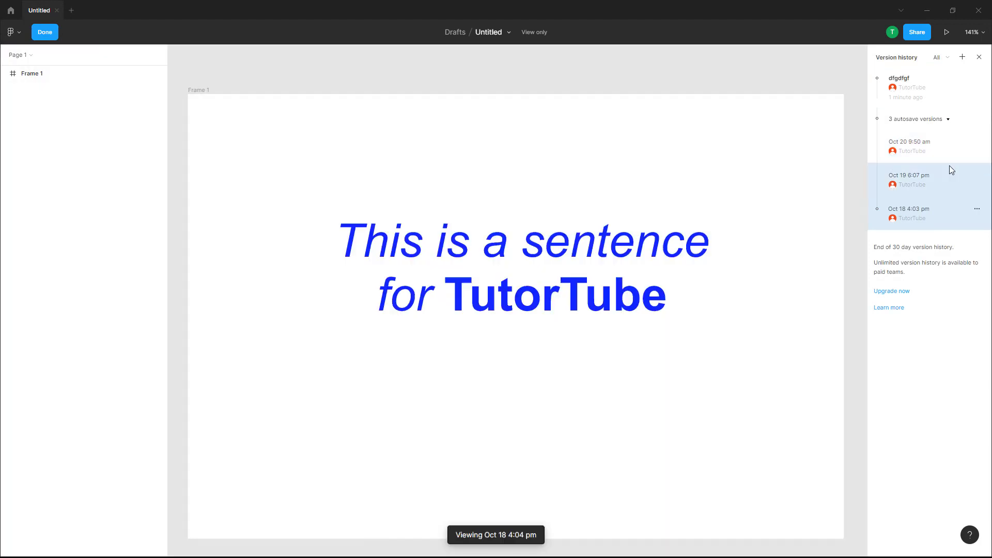
# Step: Add a new named version 'cvbcvb' and preview it
pyautogui.click(962, 57)
pyautogui.write('cvbcvb')
pyautogui.click(577, 332)
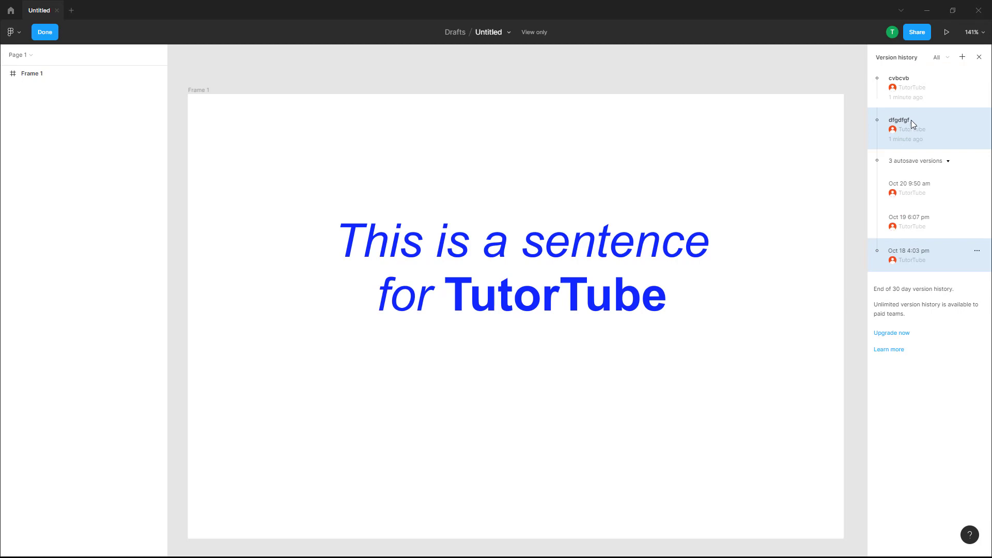
pyautogui.click(910, 89)
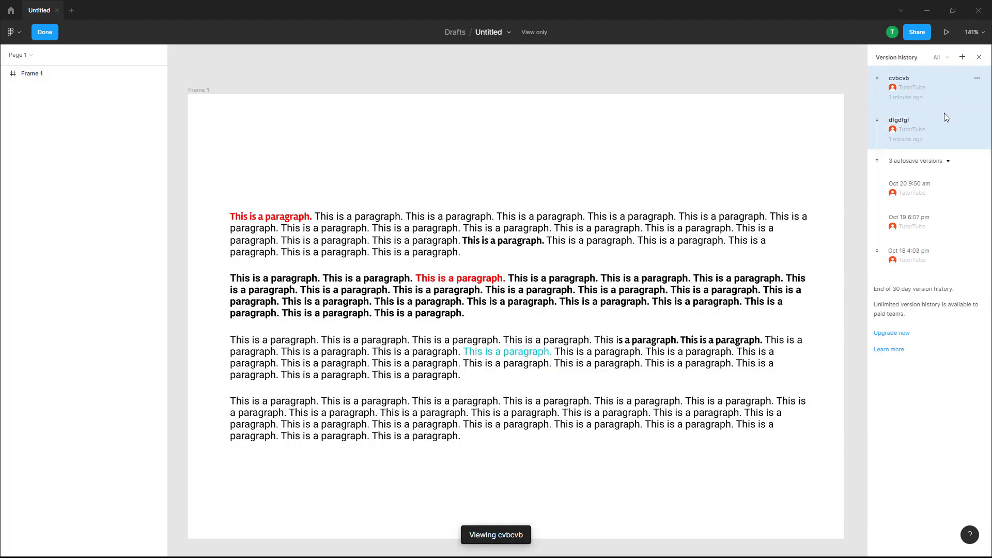
# Step: Name the Oct 18 4:03 pm autosave 'First version' via its options menu
pyautogui.click(945, 113)
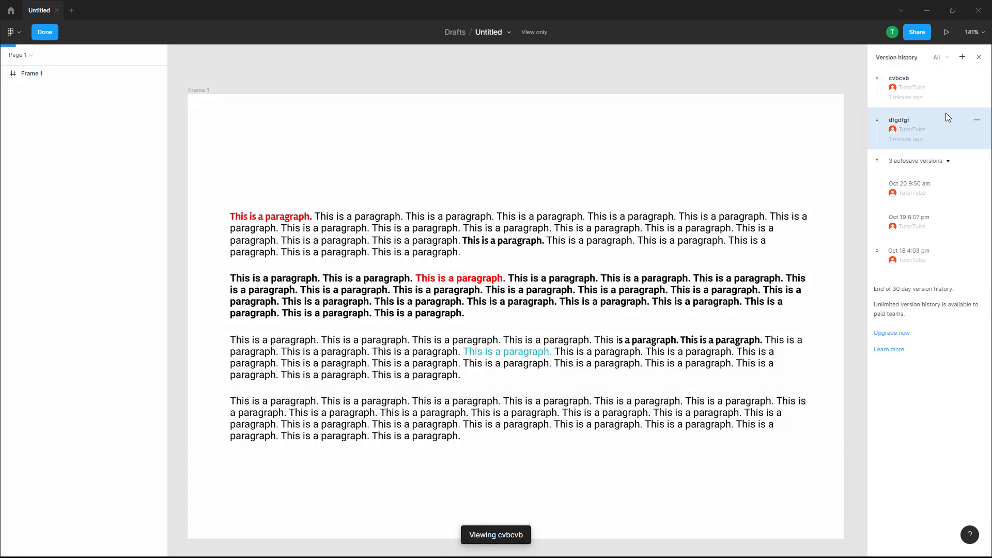
pyautogui.click(924, 251)
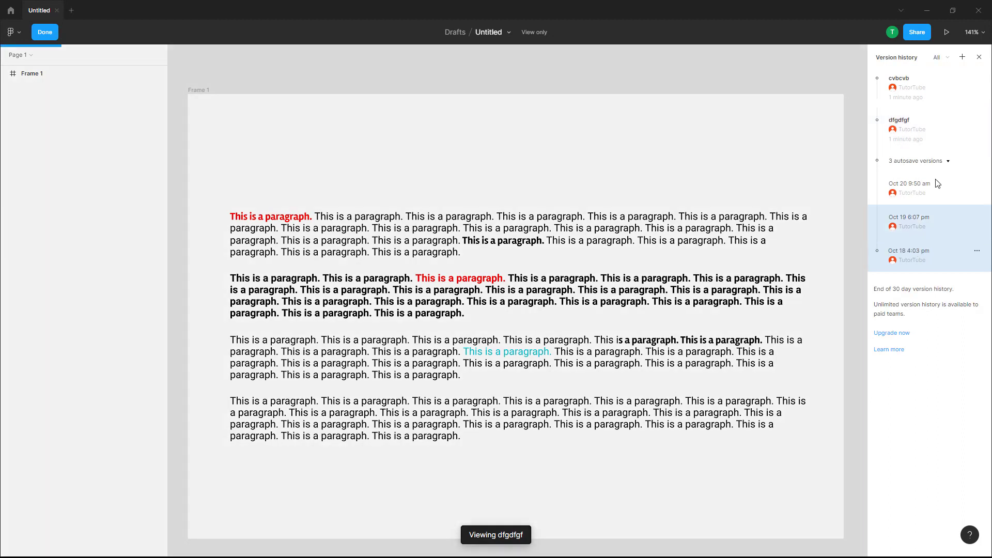
pyautogui.click(977, 252)
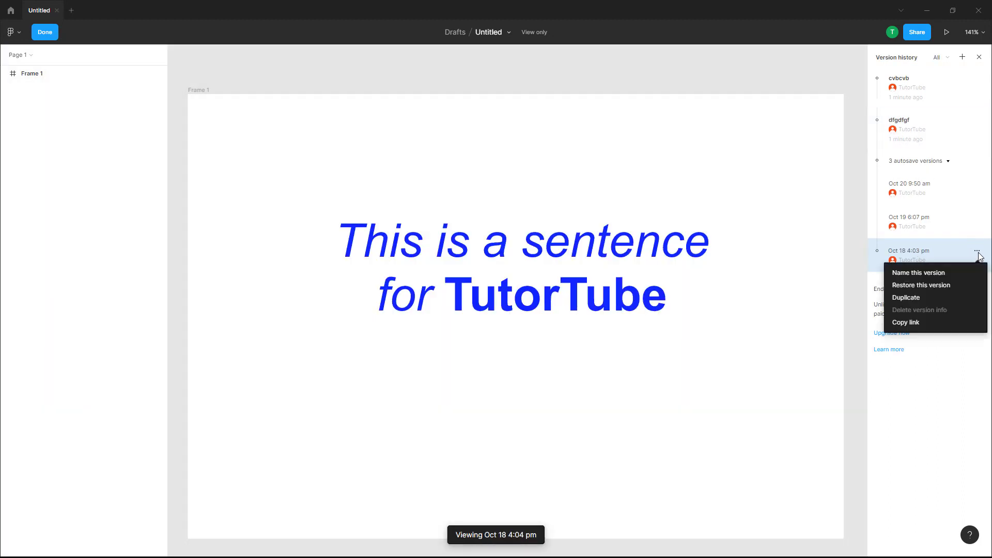
pyautogui.click(950, 271)
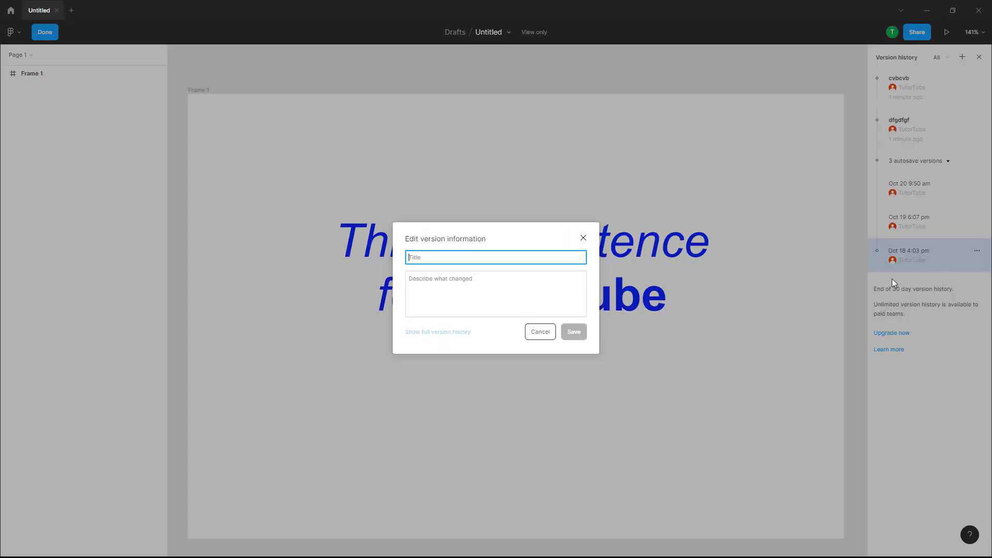
pyautogui.write('First version')
pyautogui.click(575, 332)
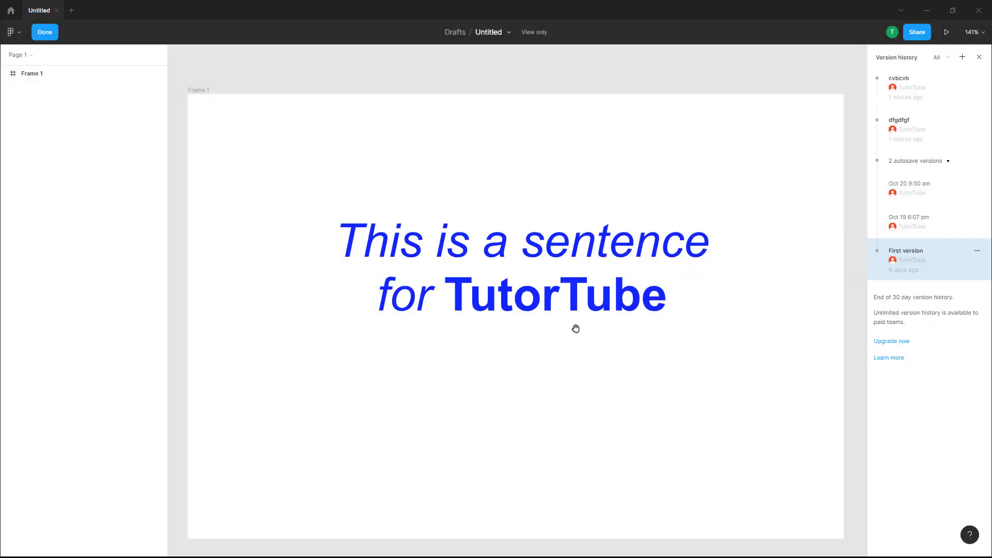
pyautogui.click(976, 252)
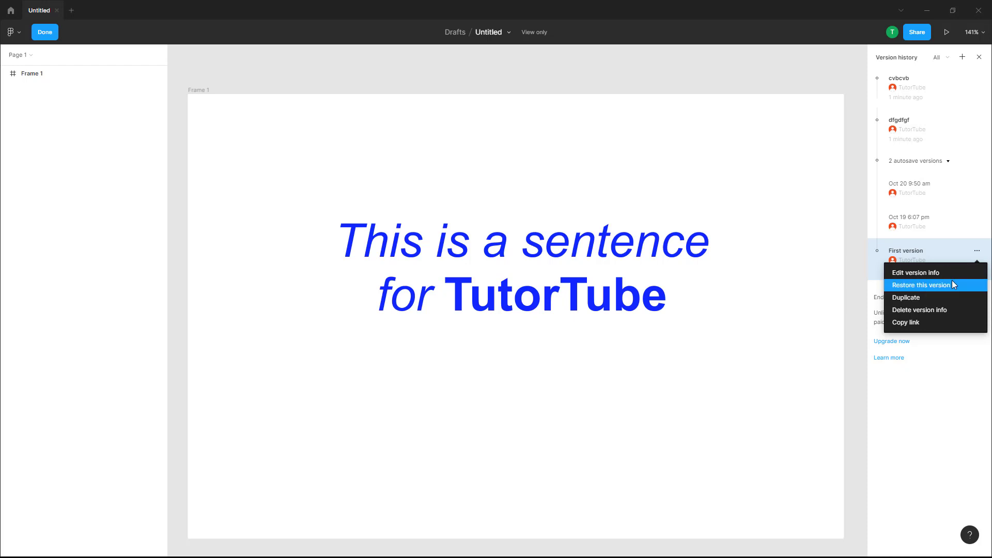
# Step: Duplicate First version into a new Untitled (Copy) file and open it
pyautogui.click(928, 299)
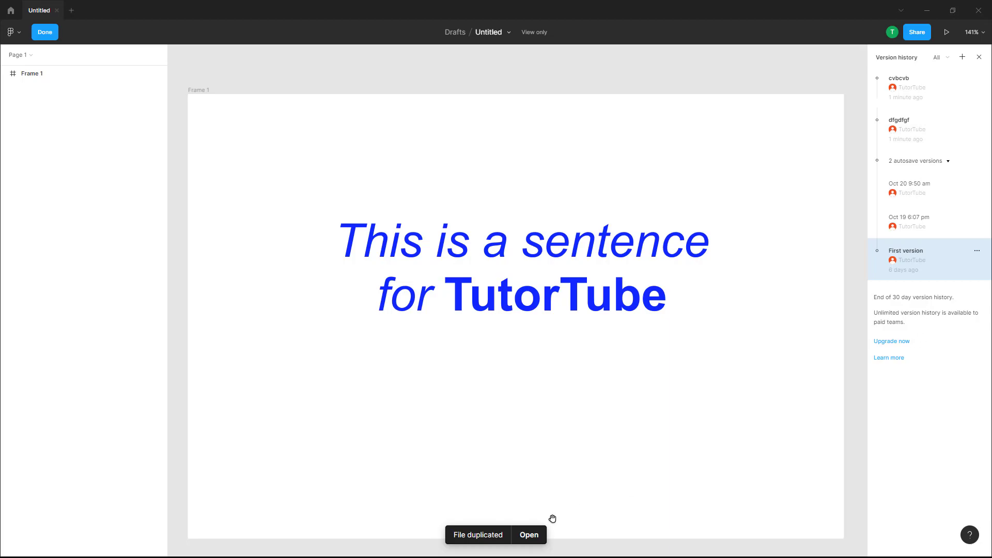
pyautogui.click(538, 536)
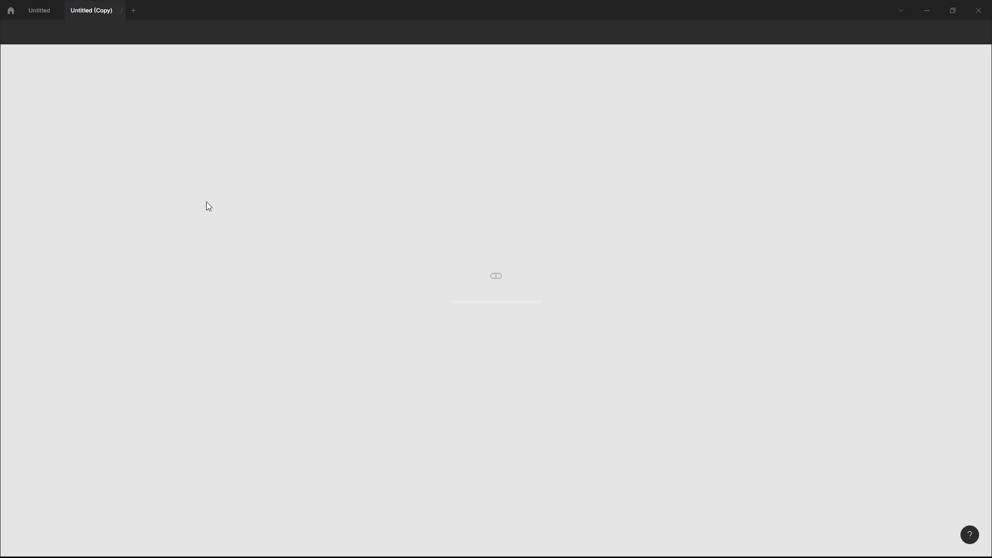
pyautogui.click(43, 12)
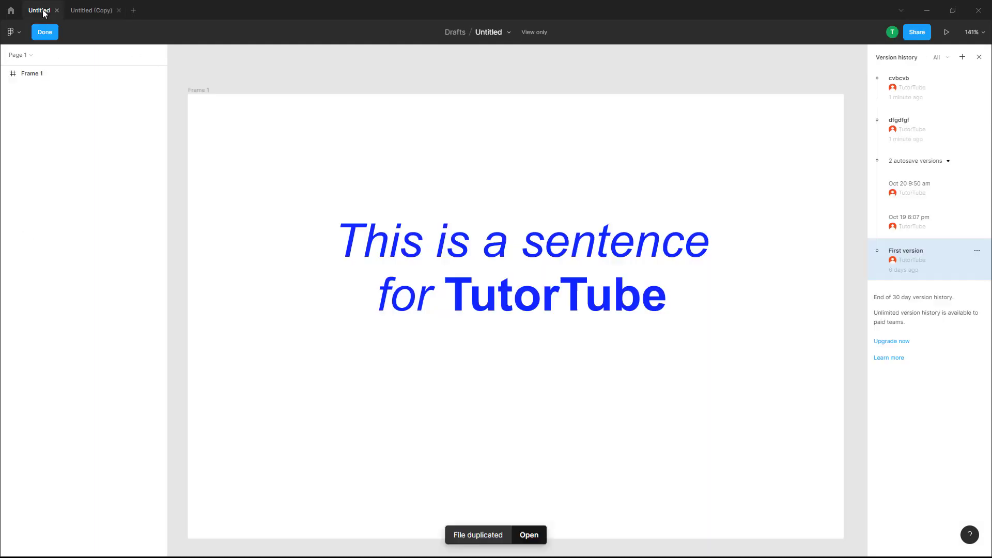
# Step: Restore the original Untitled file to First version, checking the copy tab
pyautogui.click(977, 254)
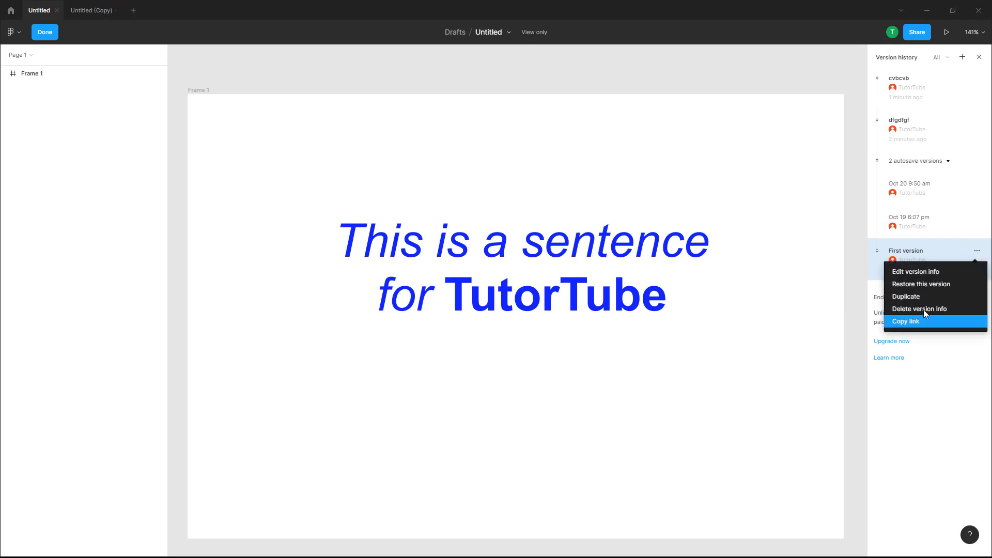
pyautogui.click(910, 286)
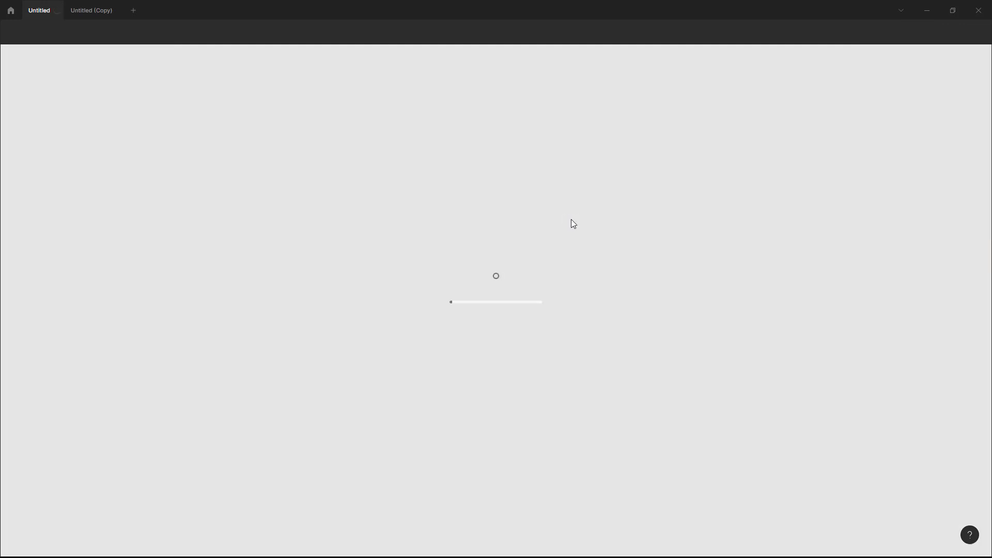
pyautogui.click(98, 16)
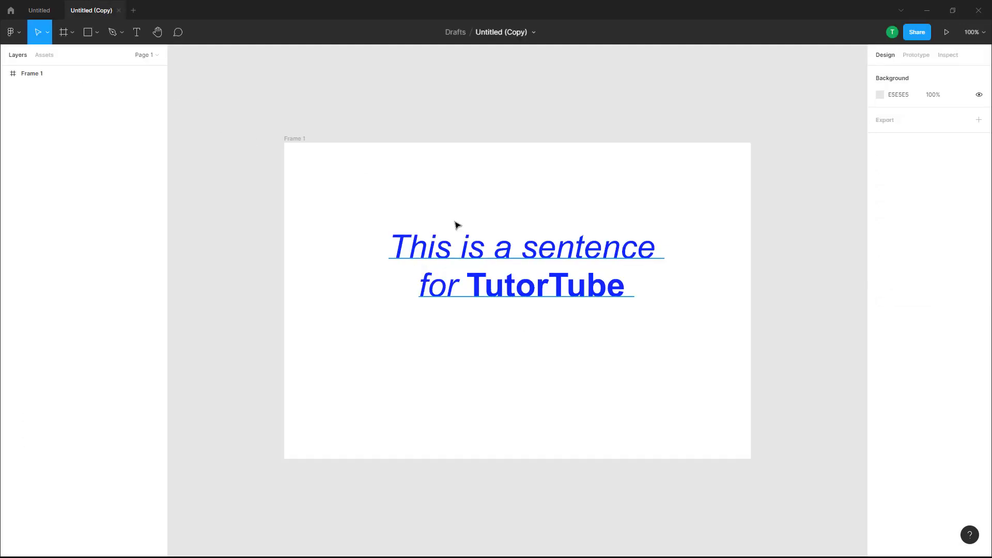
pyautogui.click(32, 10)
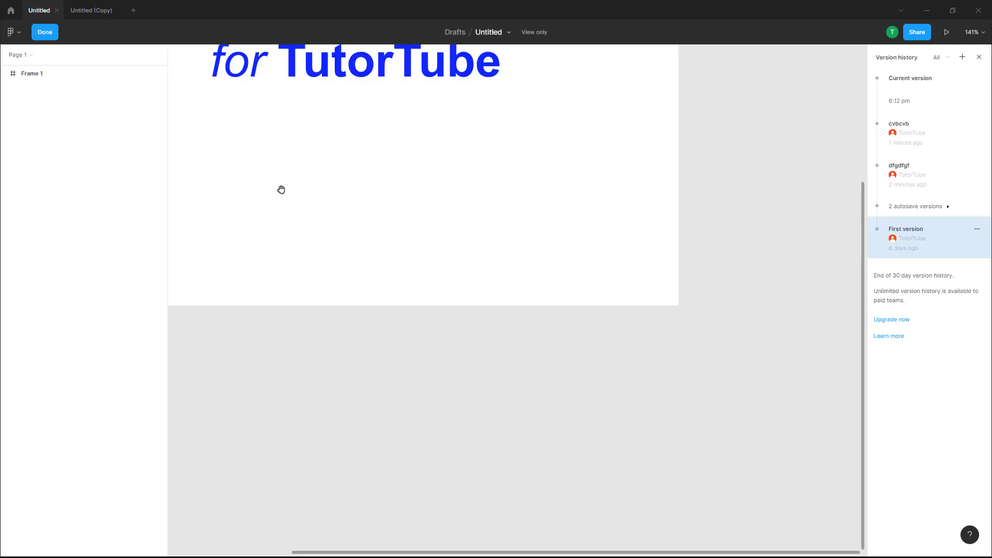
# Step: Zoom to fit the frame and preview the dfgdfgf version with its bold second paragraph
pyautogui.hotkey('shift', '1')
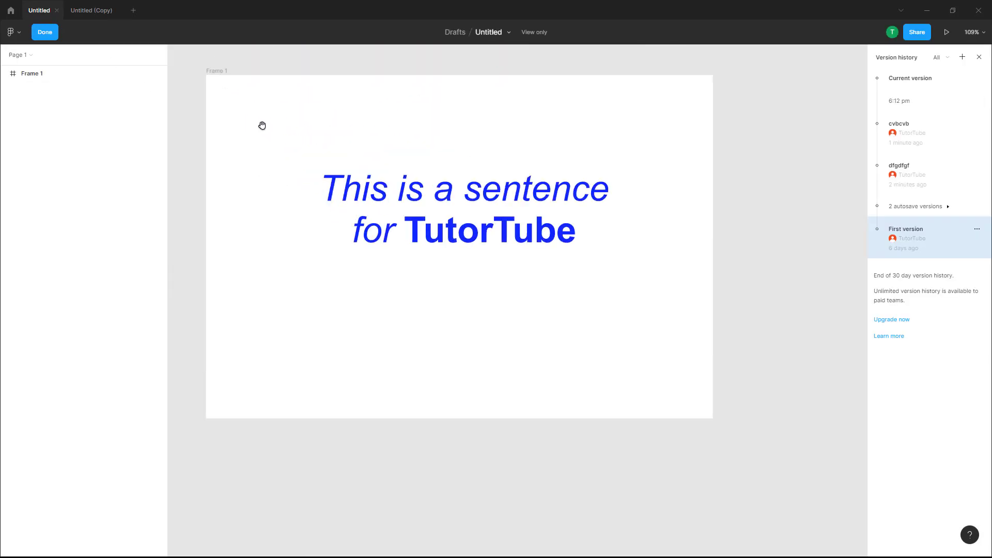
pyautogui.click(907, 164)
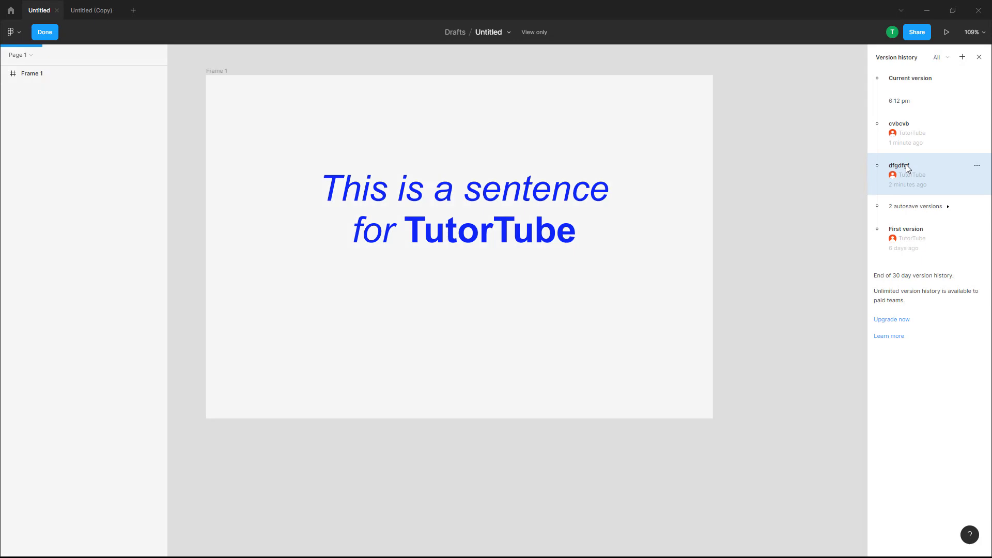
pyautogui.click(977, 166)
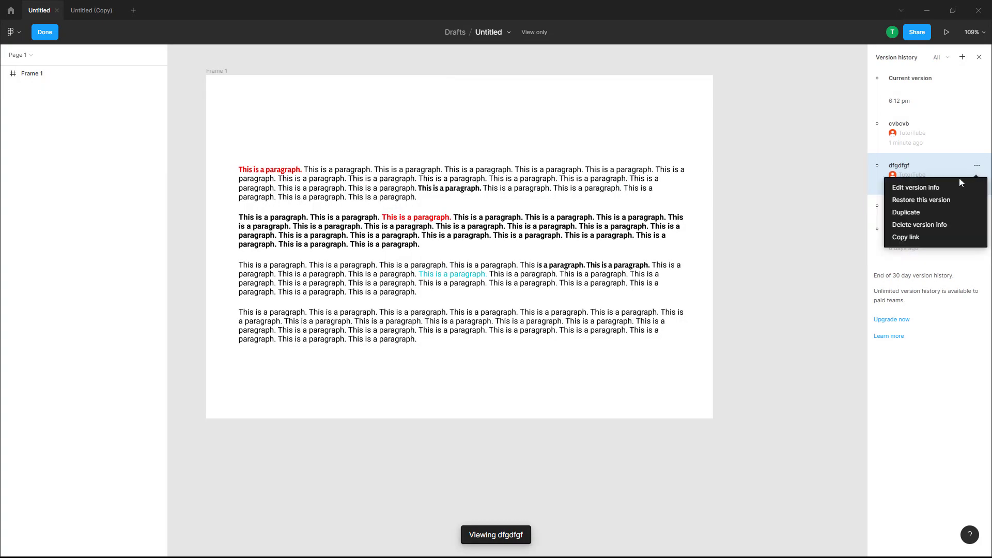
pyautogui.click(919, 203)
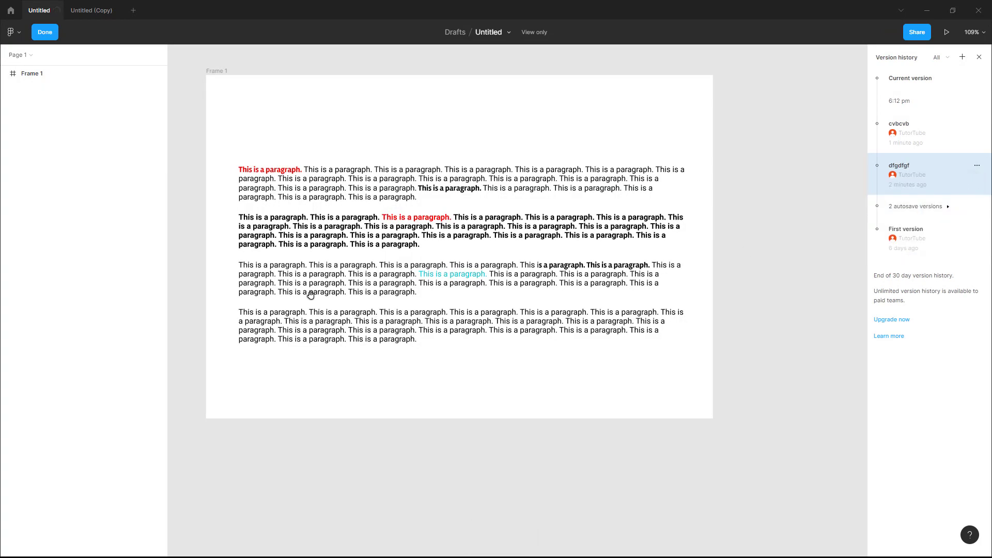